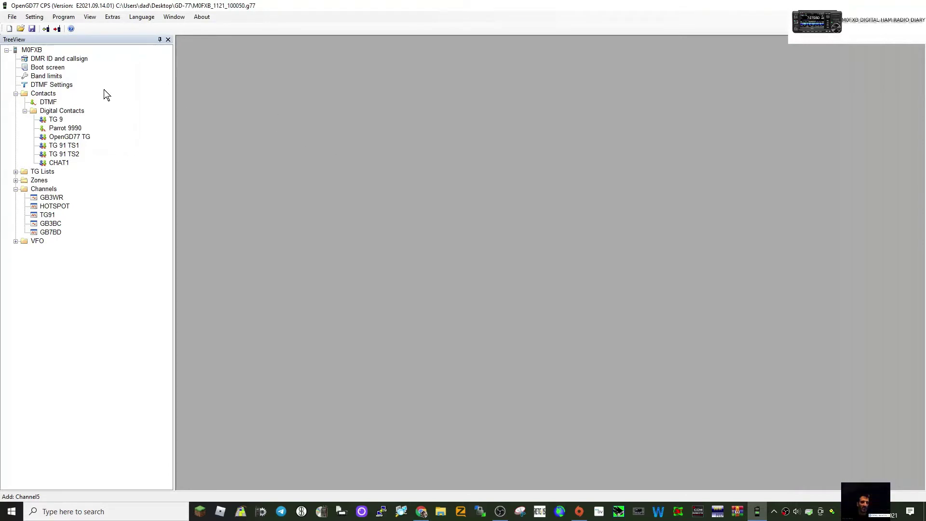
- Glance at the DMR ID settings, then add a new group-call entry to Digital Contacts
{"action": "double_click", "coordinate": [50, 60]}
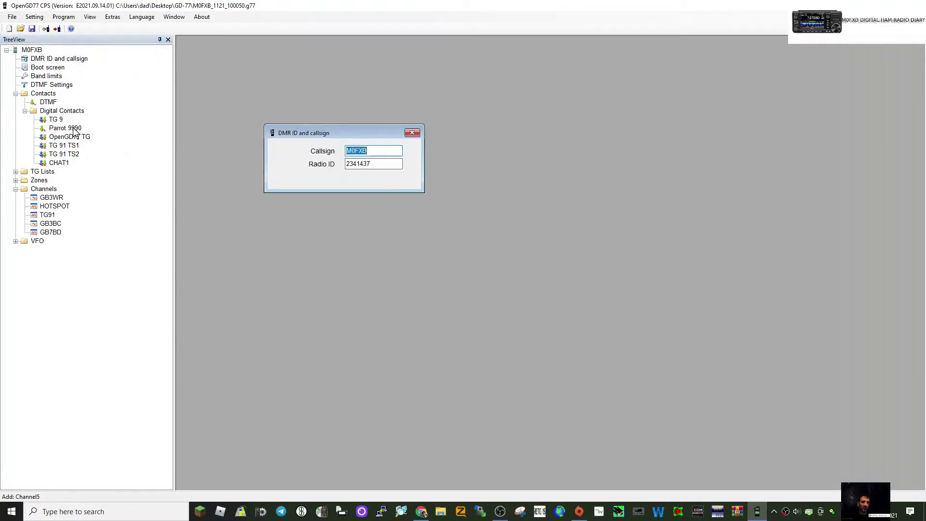
{"action": "left_click", "coordinate": [412, 133]}
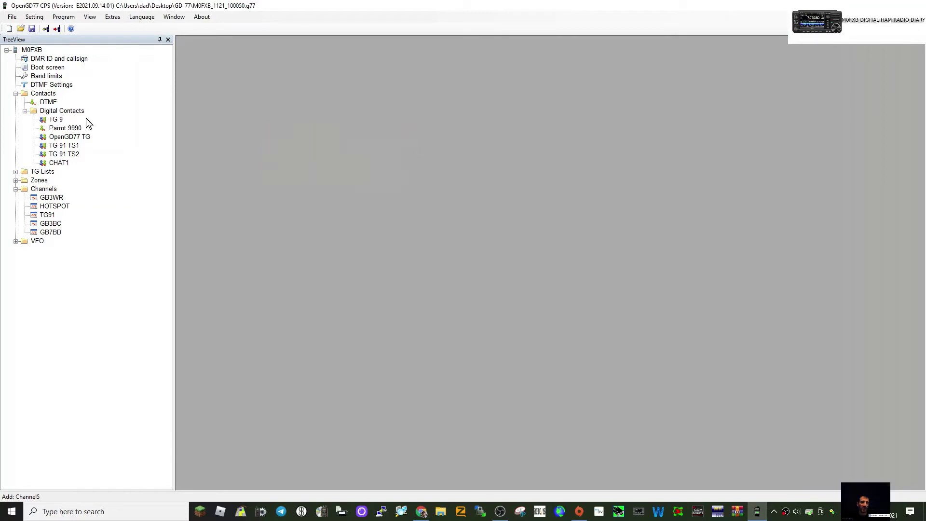
{"action": "double_click", "coordinate": [44, 112]}
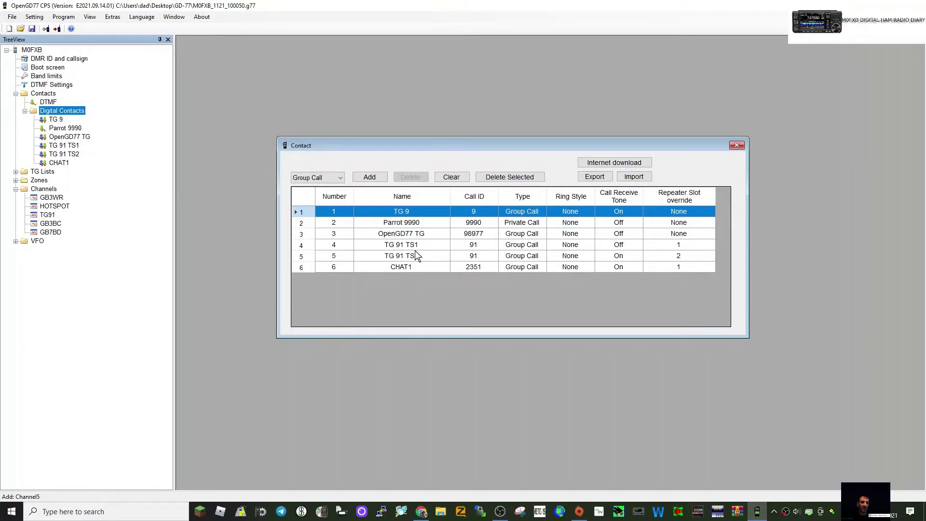
{"action": "right_click", "coordinate": [32, 112]}
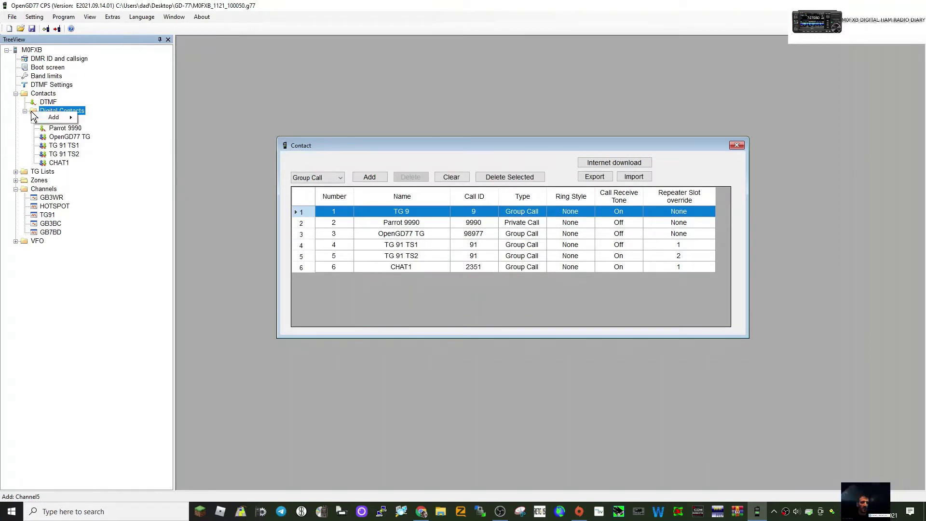
{"action": "mouse_move", "coordinate": [56, 121]}
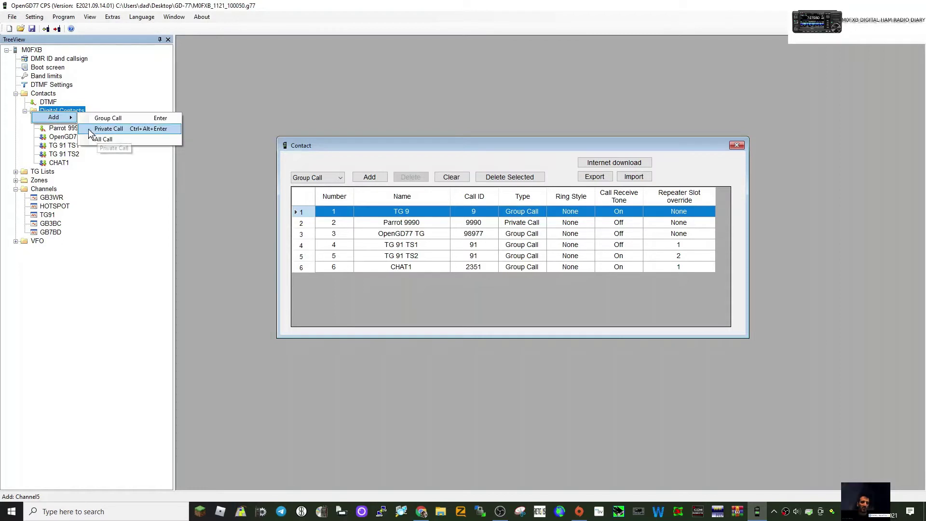
{"action": "left_click", "coordinate": [103, 118]}
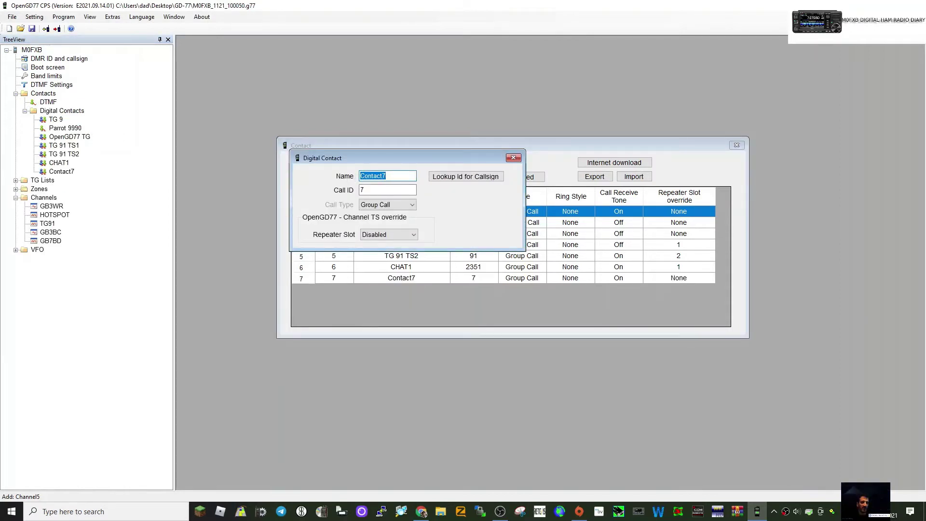
- Name the group-call contact 2350 with call ID 2350 and close its details
{"action": "type", "text": "2350"}
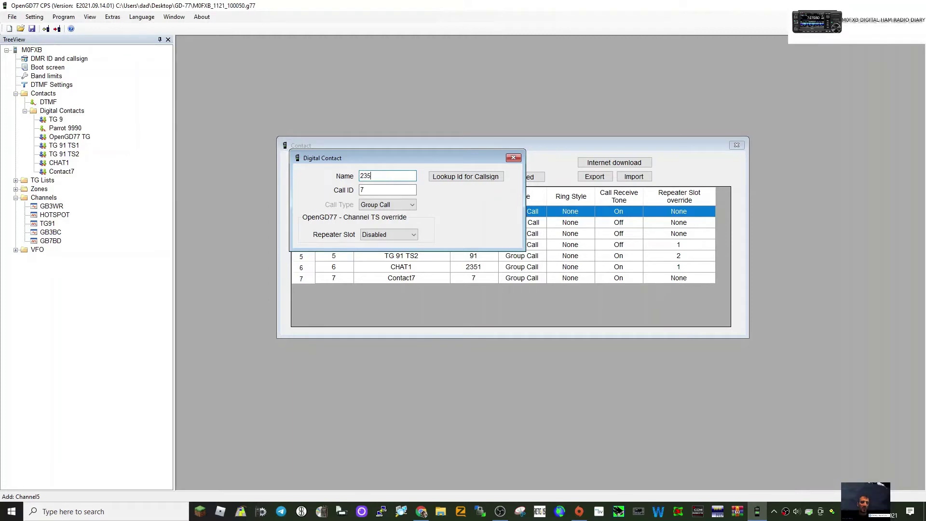
{"action": "left_click", "coordinate": [374, 191]}
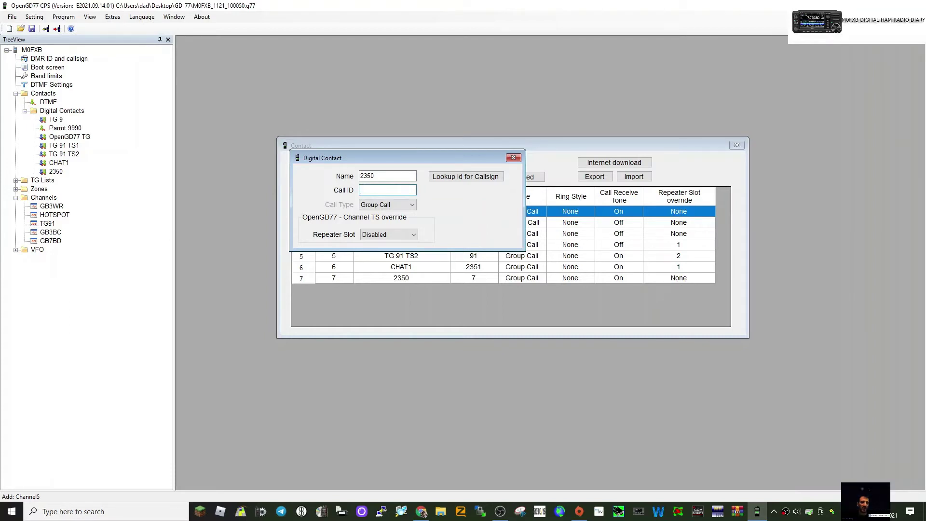
{"action": "type", "text": "2350"}
{"action": "key", "text": "Tab"}
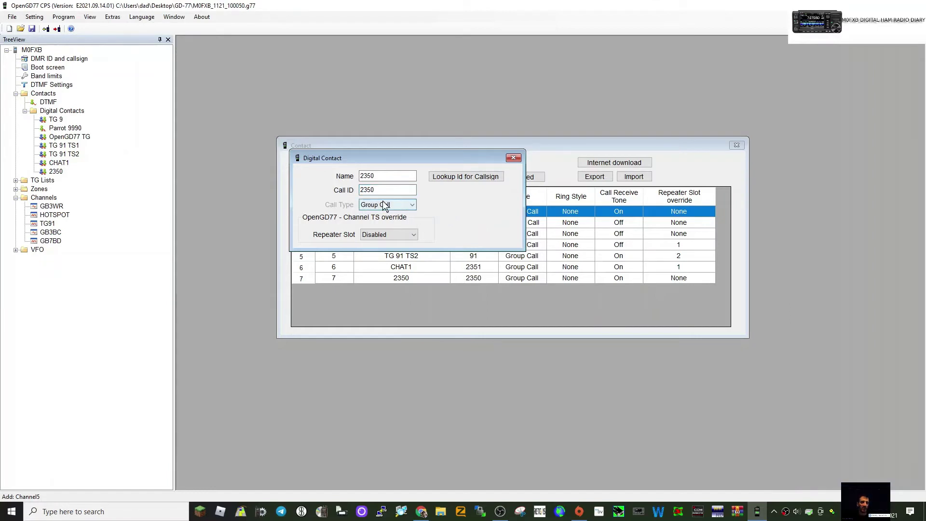
{"action": "left_click", "coordinate": [512, 158]}
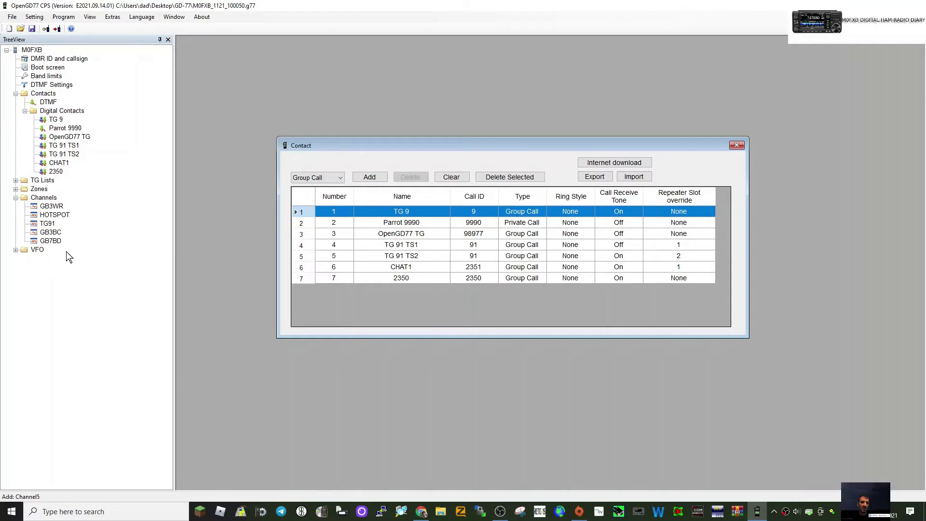
- Add a new channel named GB7BD2, after the name GB7BD was rejected as a duplicate
{"action": "right_click", "coordinate": [26, 198]}
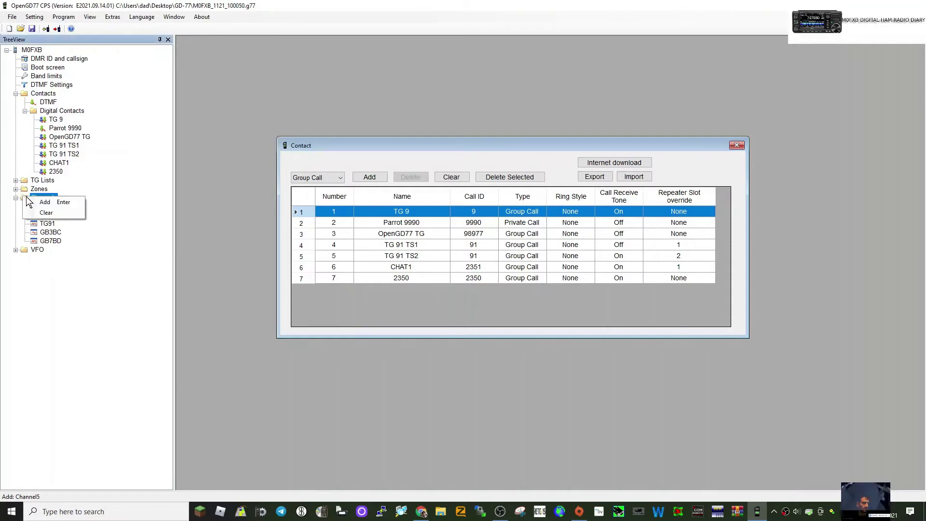
{"action": "left_click", "coordinate": [44, 201]}
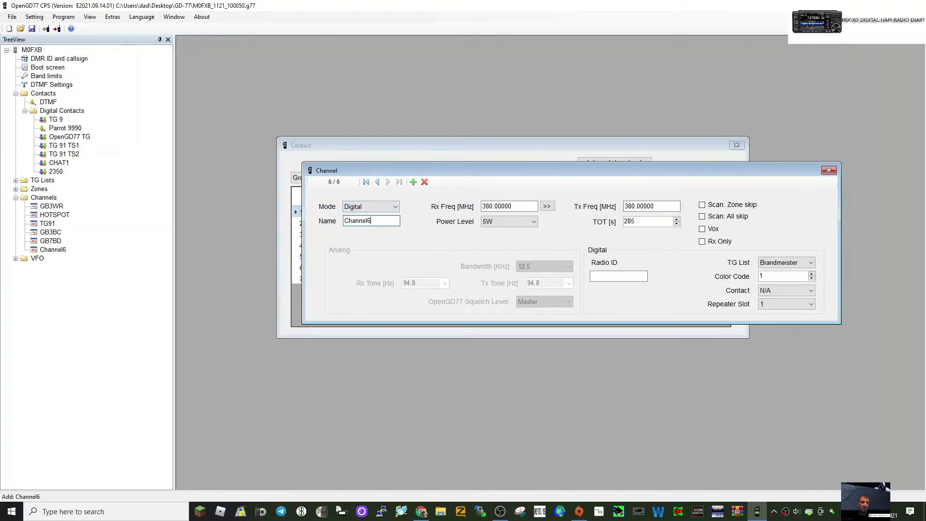
{"action": "double_click", "coordinate": [360, 220]}
{"action": "type", "text": "G"}
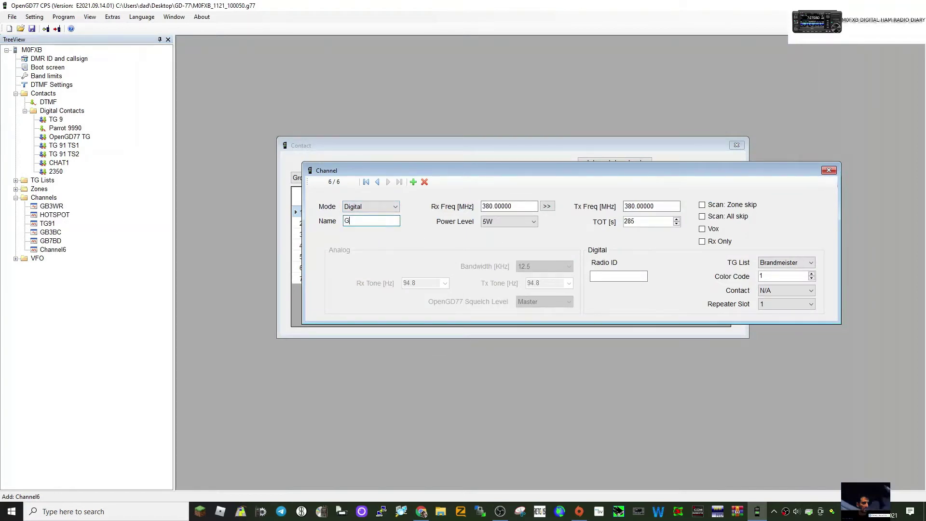
{"action": "type", "text": "B7BD"}
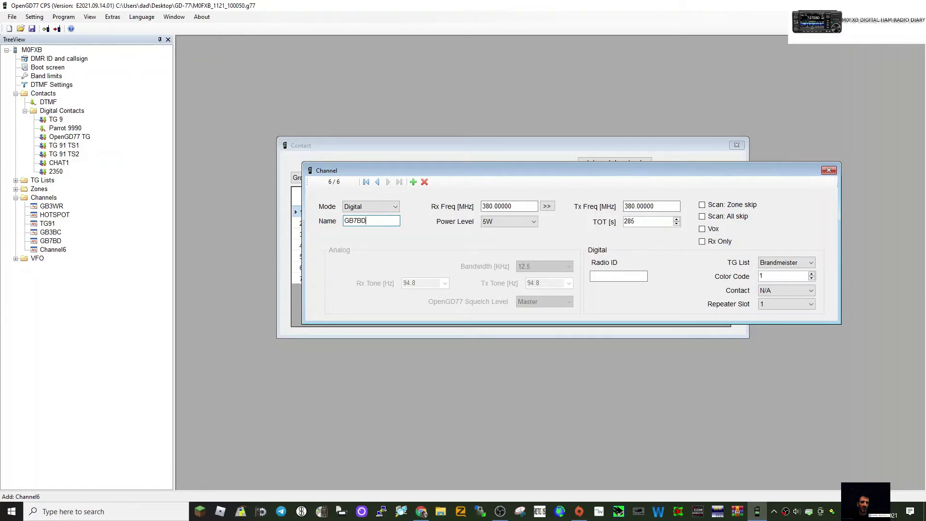
{"action": "left_click", "coordinate": [504, 208]}
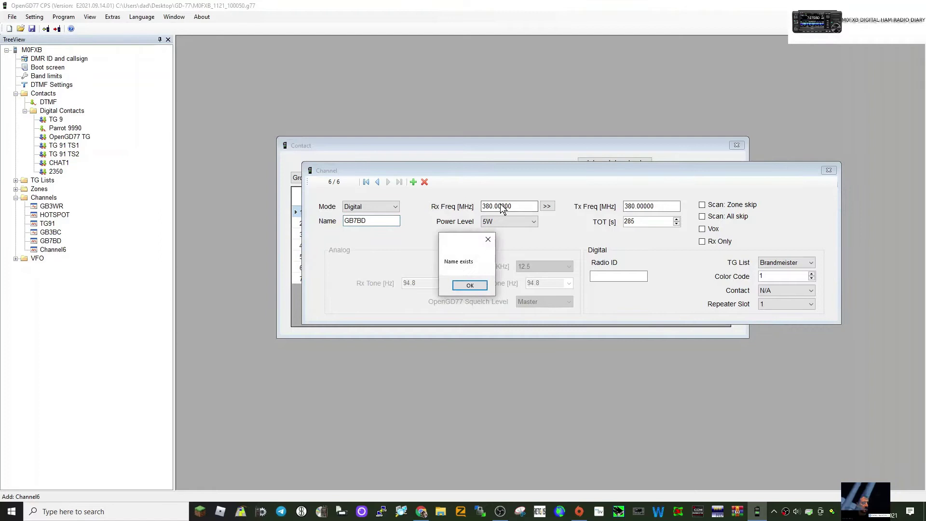
{"action": "left_click", "coordinate": [469, 286]}
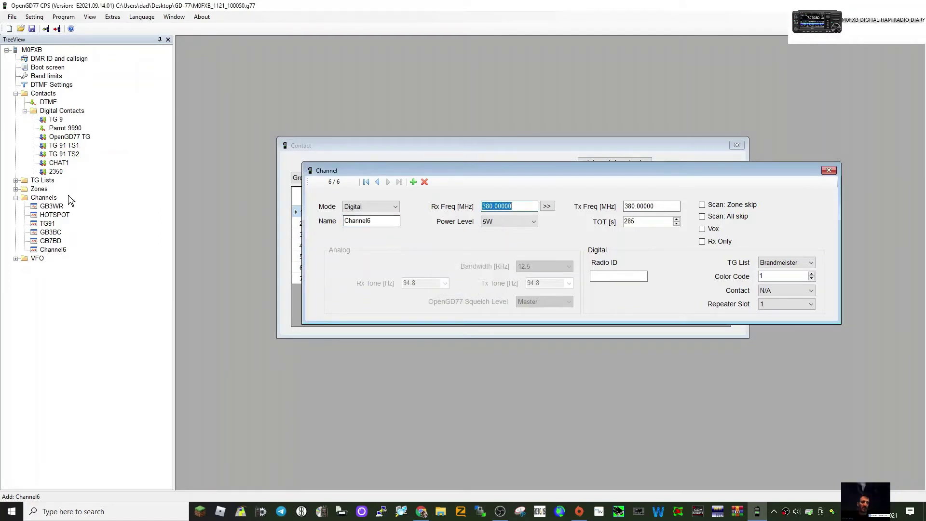
{"action": "left_click", "coordinate": [383, 221]}
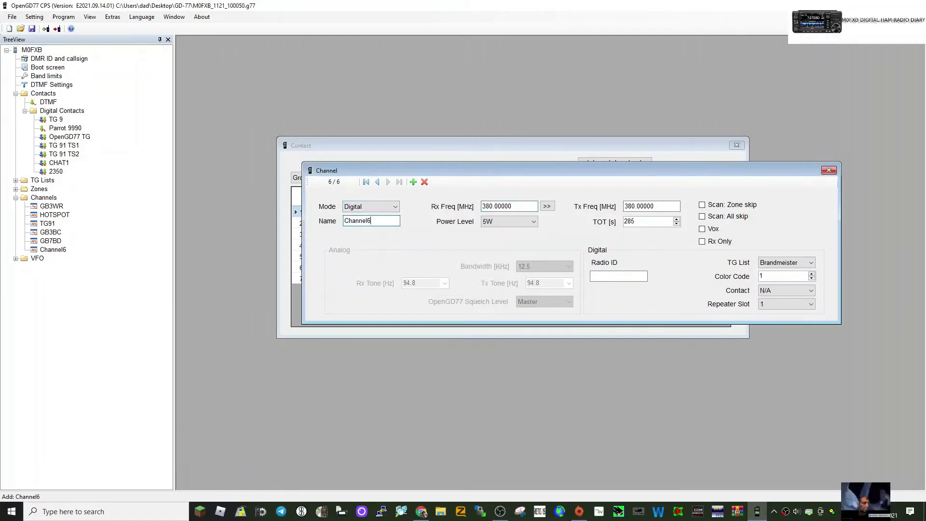
{"action": "double_click", "coordinate": [384, 221]}
{"action": "type", "text": "GB"}
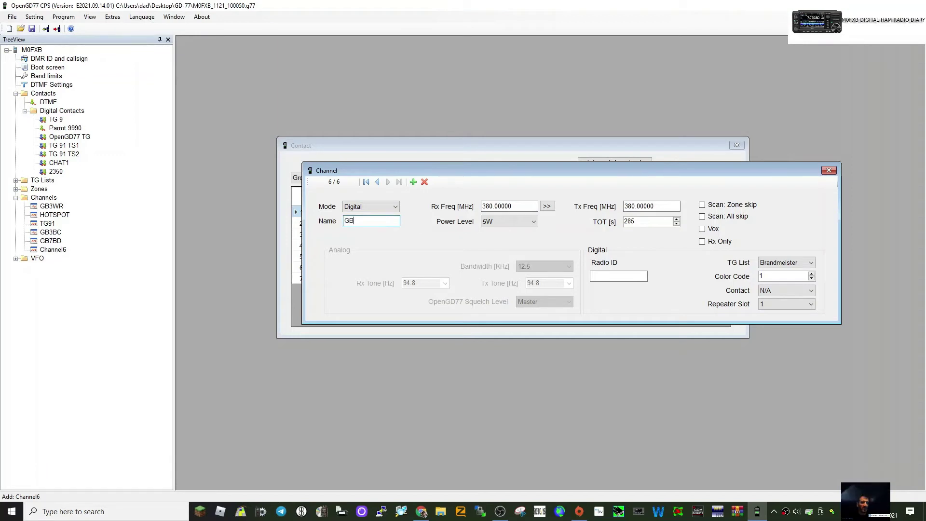
{"action": "type", "text": "7BD"}
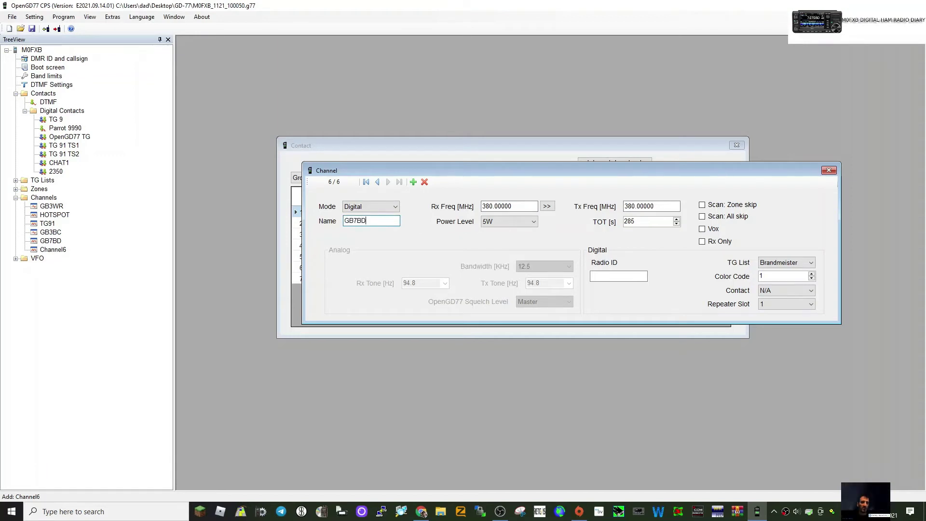
{"action": "type", "text": "2"}
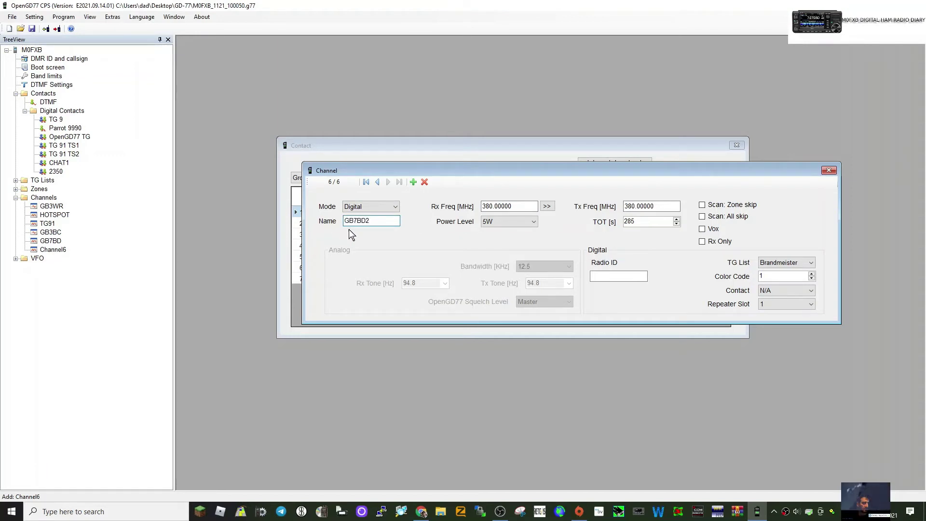
- Give GB7BD2 a receive frequency of 430.950 MHz and a transmit frequency of 438.55000 MHz
{"action": "key", "text": "Tab"}
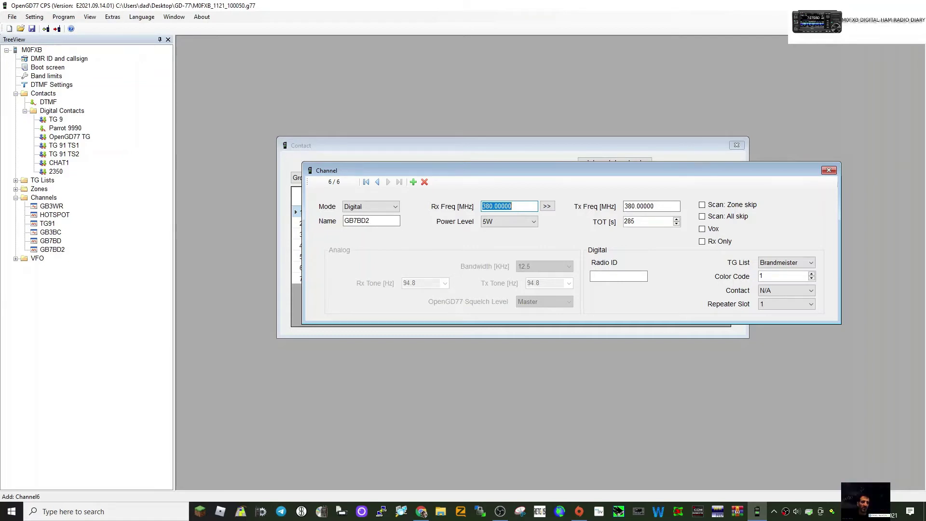
{"action": "type", "text": "43"}
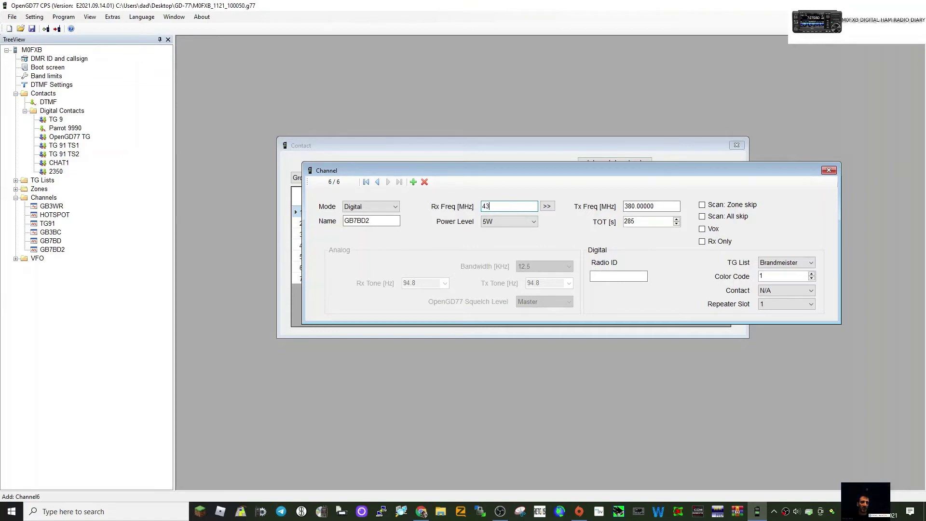
{"action": "type", "text": "0.950"}
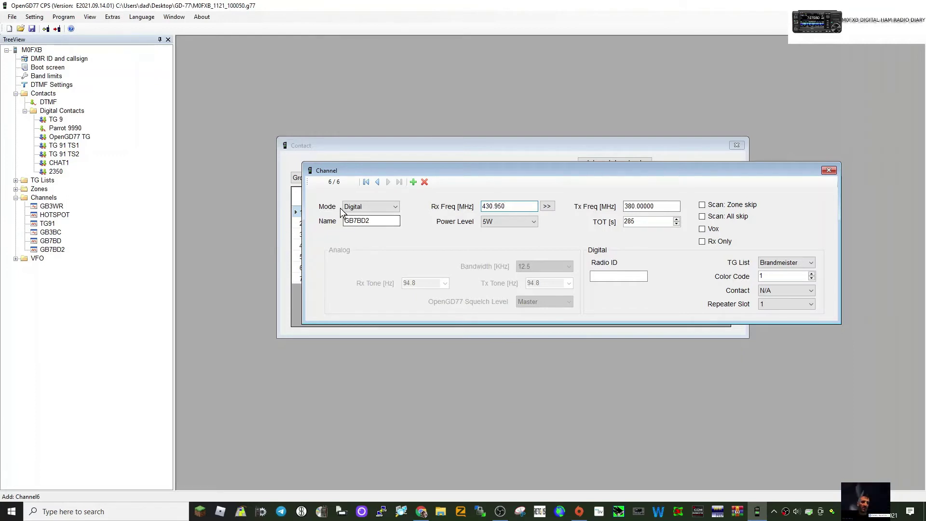
{"action": "left_click", "coordinate": [549, 207]}
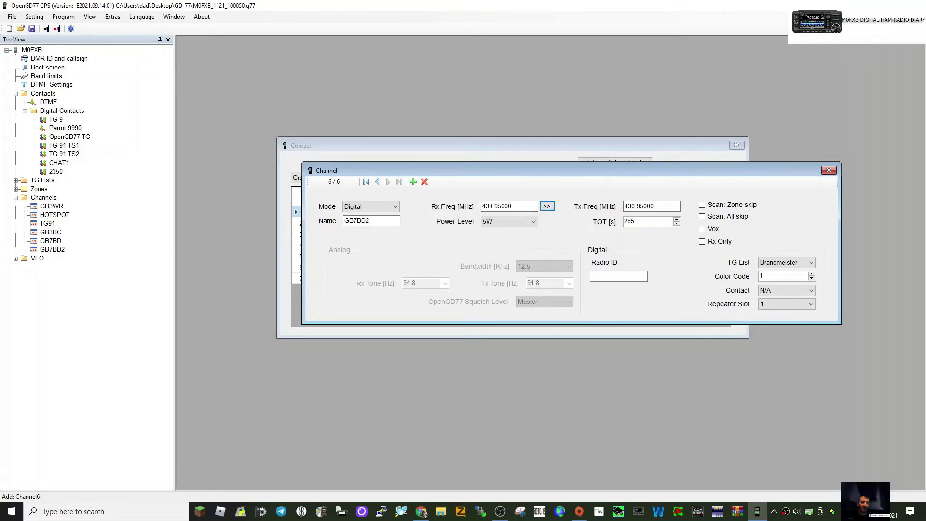
{"action": "key", "text": "Tab"}
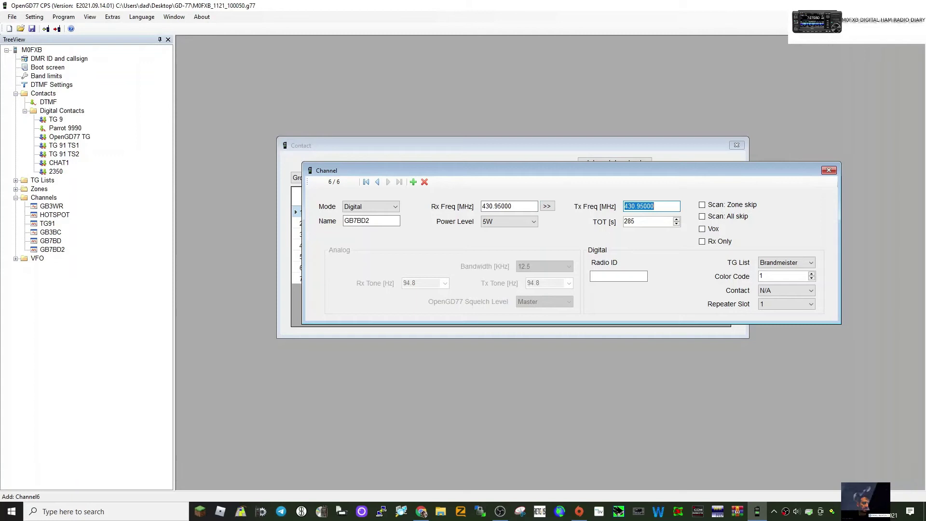
{"action": "type", "text": "438 "}
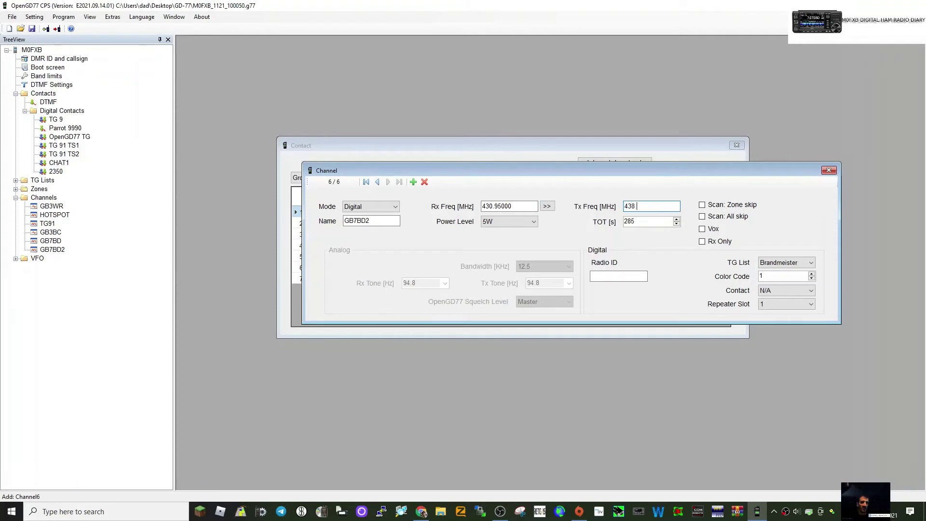
{"action": "type", "text": "550"}
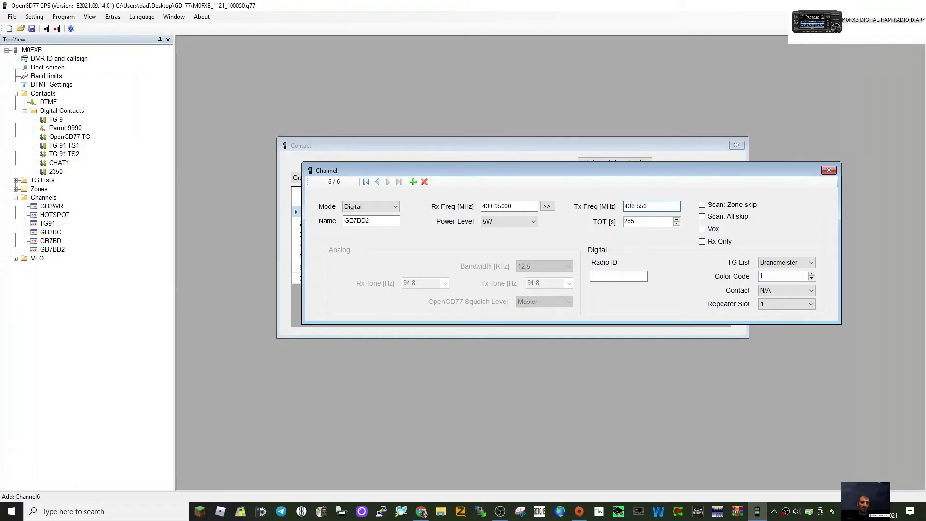
{"action": "type", "text": "00"}
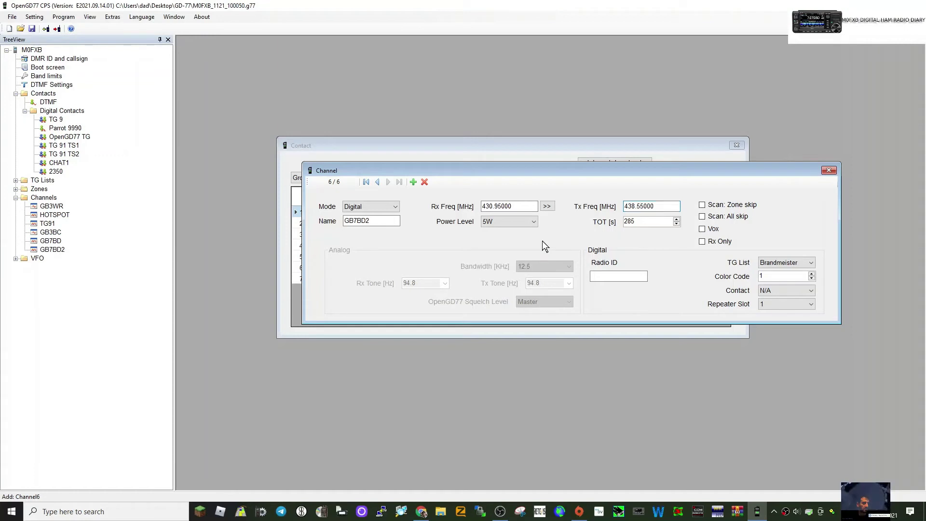
- Give GB7BD2 TOT 255 s, colour code 3, contact 2350 and repeater slot 2, then close it
{"action": "left_click", "coordinate": [677, 224]}
{"action": "left_click", "coordinate": [677, 224]}
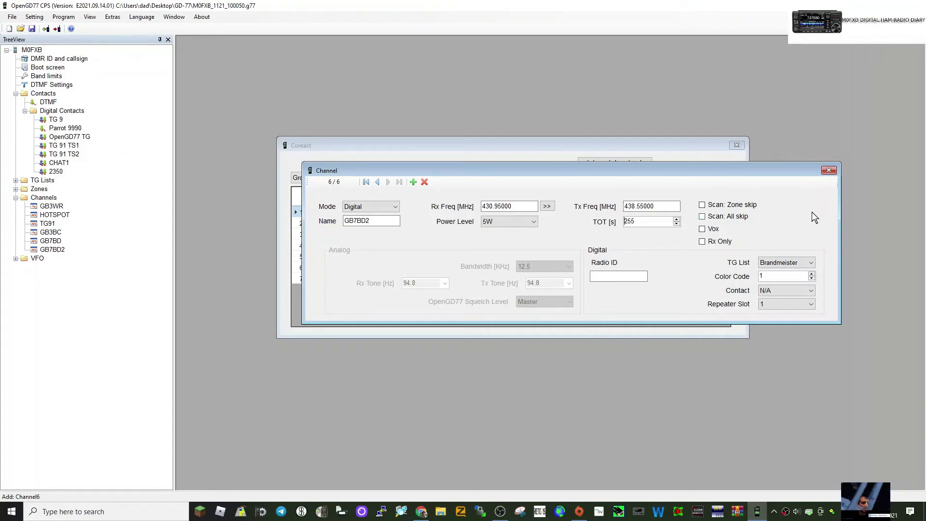
{"action": "left_click", "coordinate": [812, 273]}
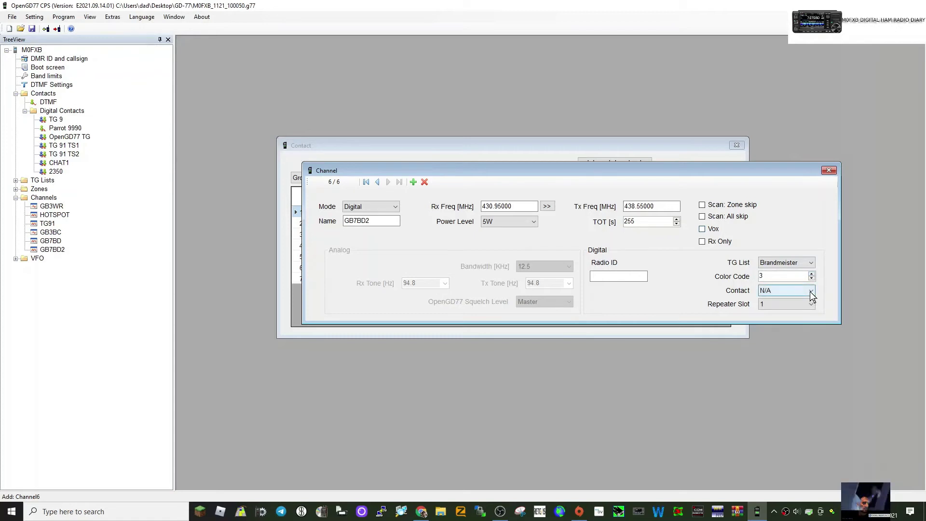
{"action": "left_click", "coordinate": [810, 291]}
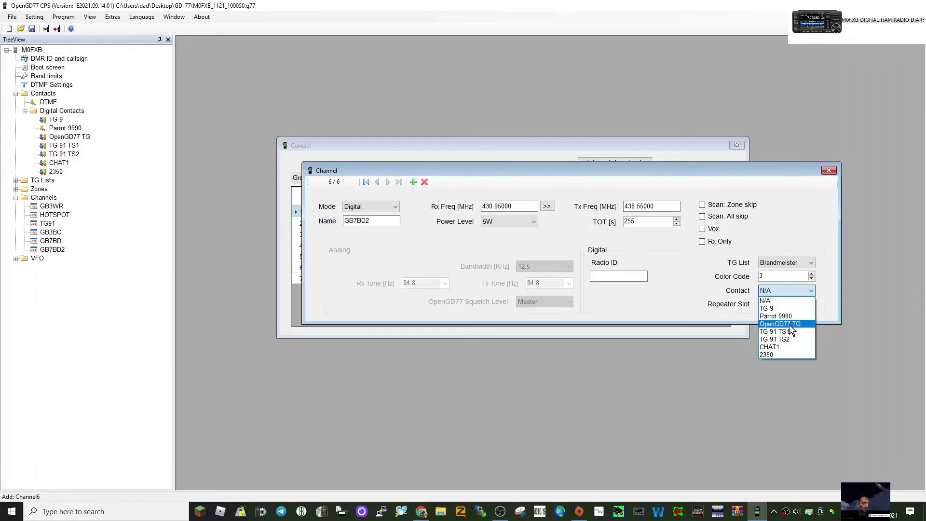
{"action": "left_click", "coordinate": [784, 355]}
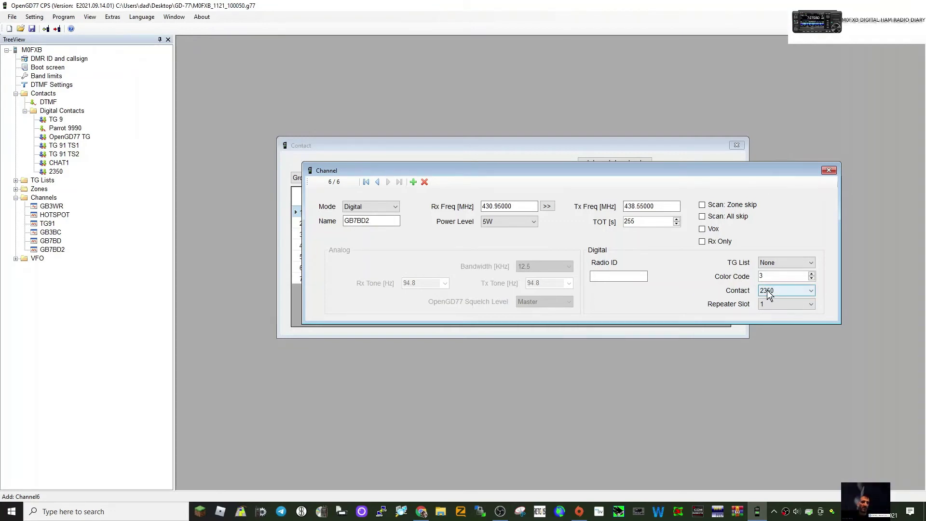
{"action": "left_click", "coordinate": [812, 306]}
{"action": "left_click", "coordinate": [784, 322]}
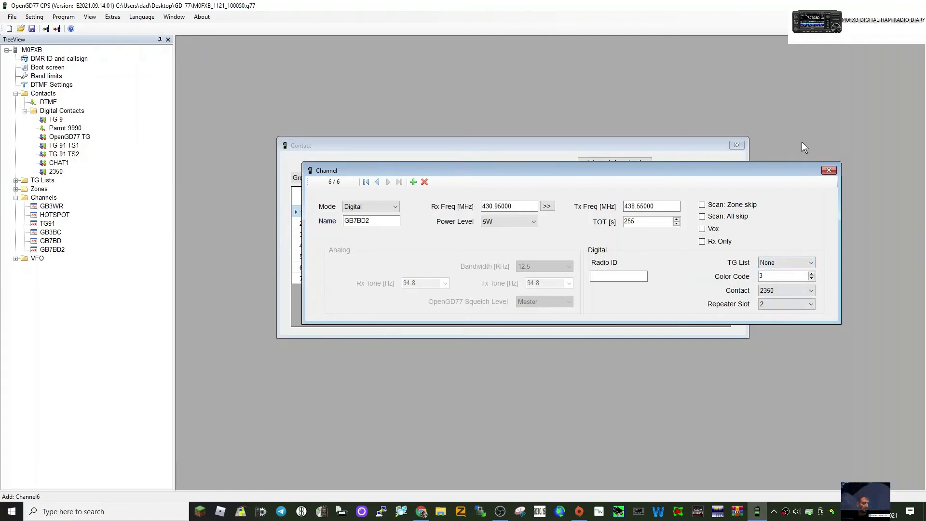
{"action": "left_click", "coordinate": [831, 171]}
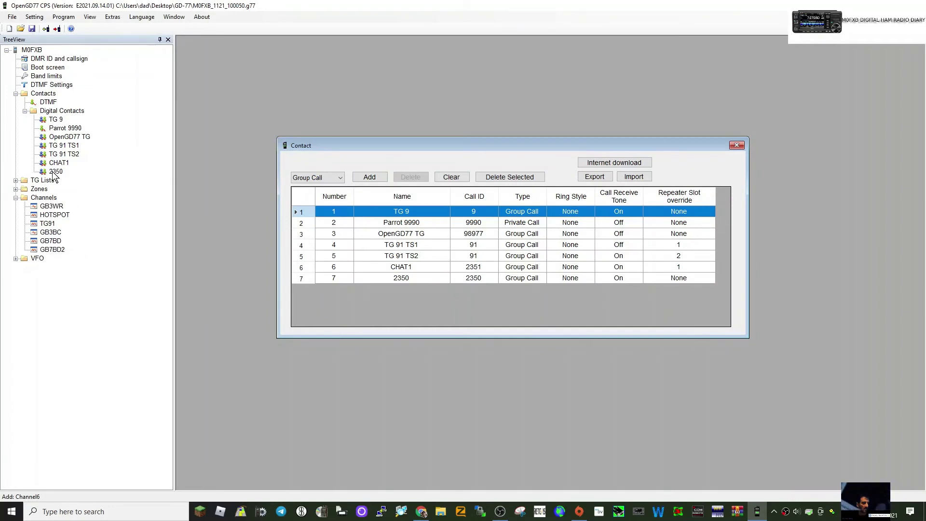
- Add a new zone and name it DIGITAL REPEATE
{"action": "left_click", "coordinate": [43, 190]}
{"action": "double_click", "coordinate": [45, 192]}
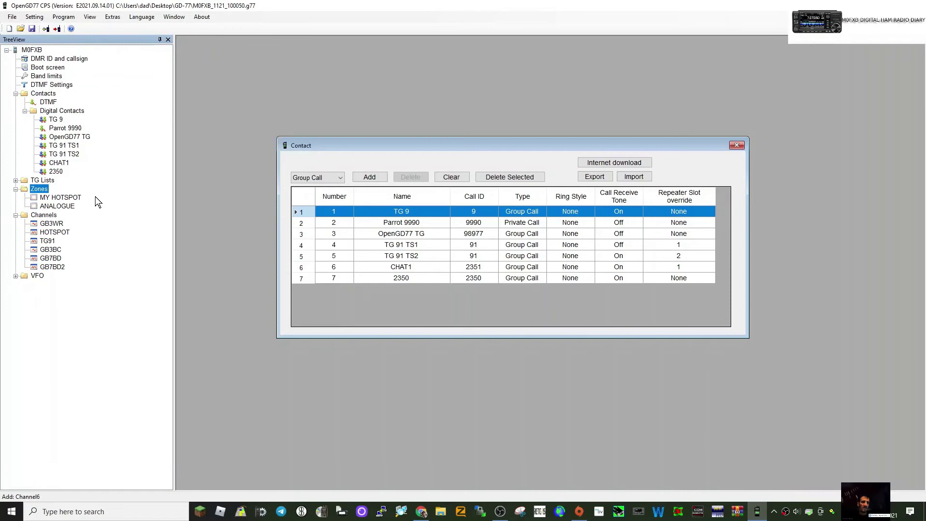
{"action": "right_click", "coordinate": [28, 189]}
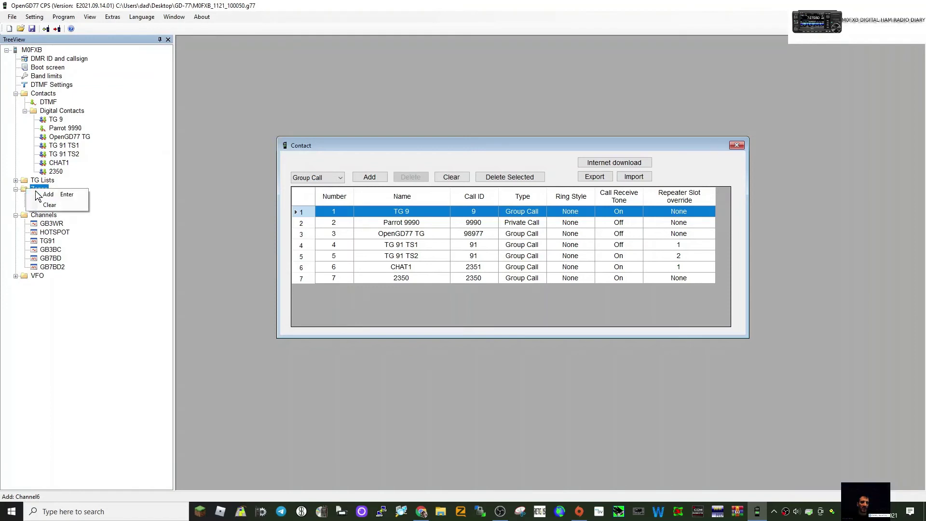
{"action": "left_click", "coordinate": [46, 194]}
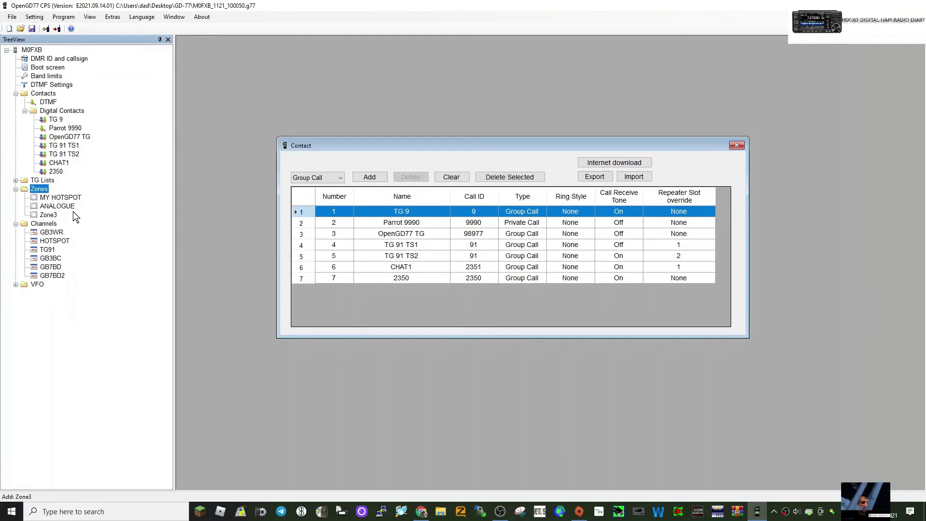
{"action": "double_click", "coordinate": [48, 215]}
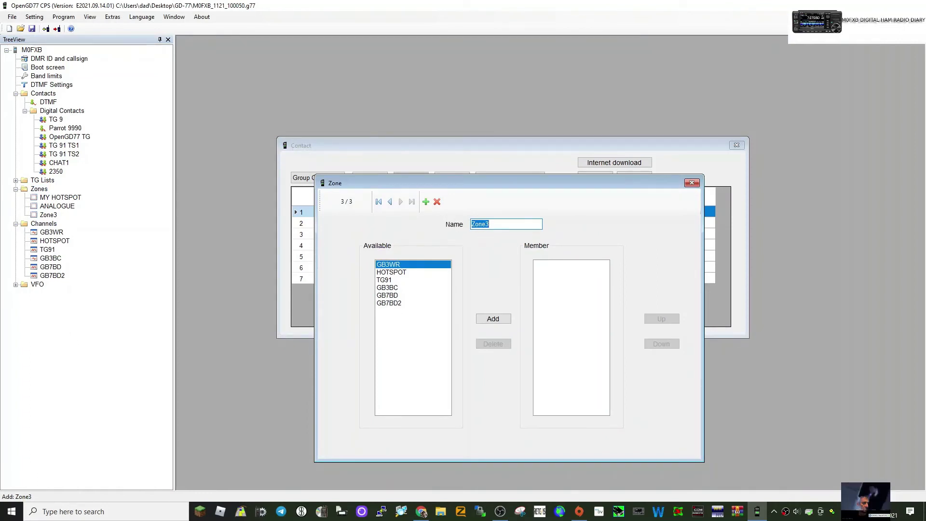
{"action": "type", "text": "DIG"}
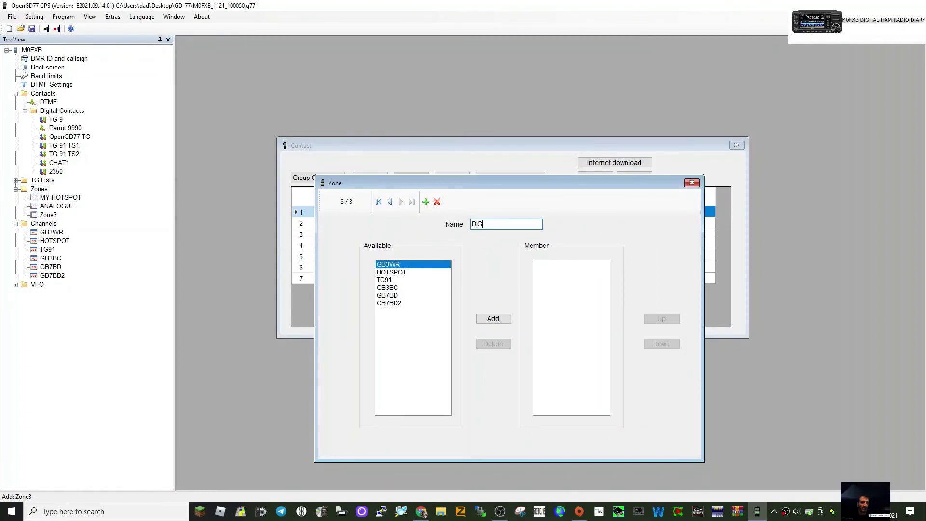
{"action": "type", "text": "ITAL"}
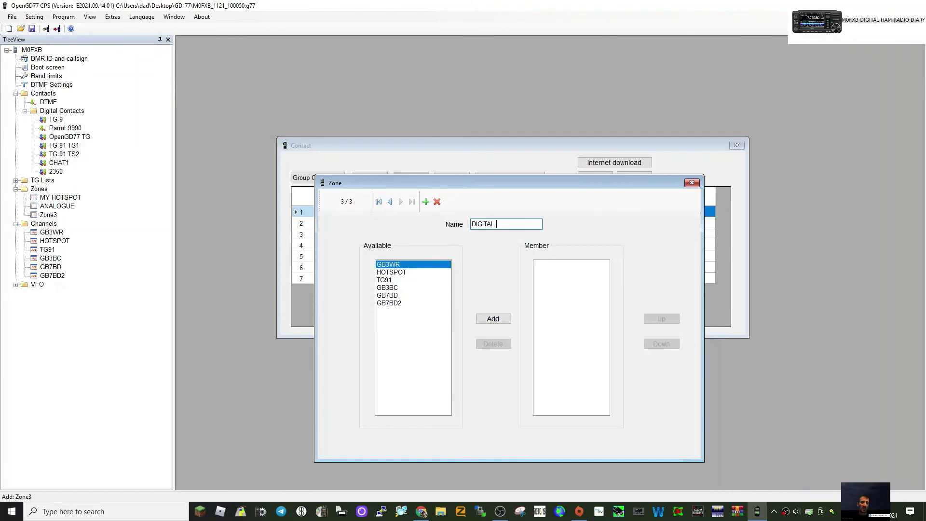
{"action": "type", "text": " REPEATE"}
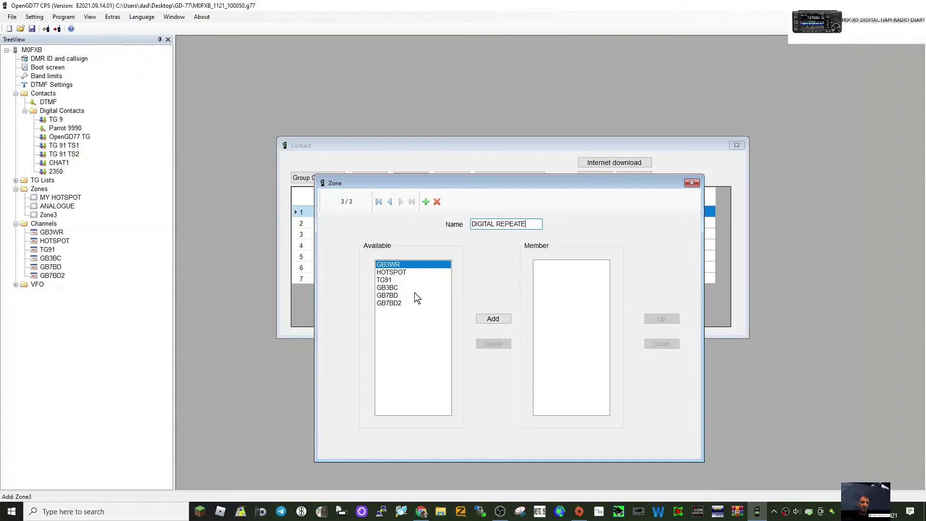
- Add channel GB7BD to the zone's members and close the zone editor
{"action": "left_click", "coordinate": [391, 296]}
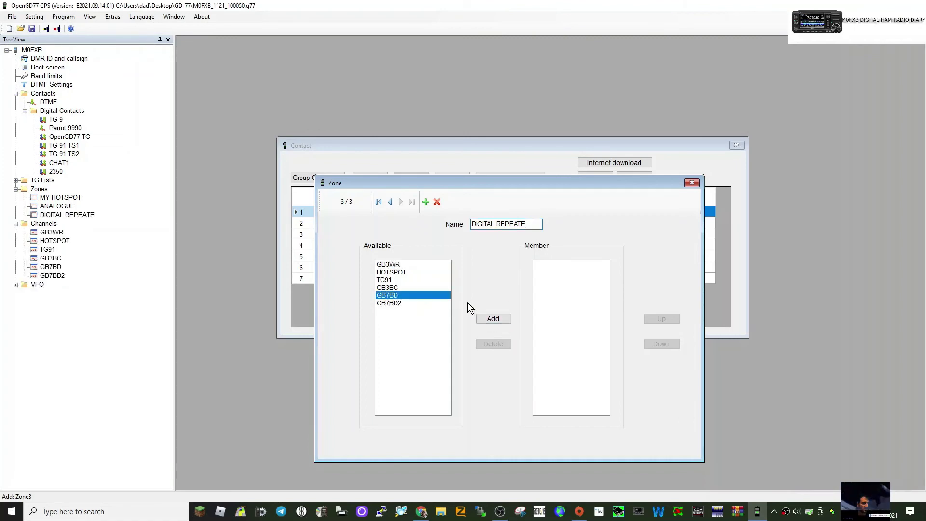
{"action": "left_click", "coordinate": [493, 319]}
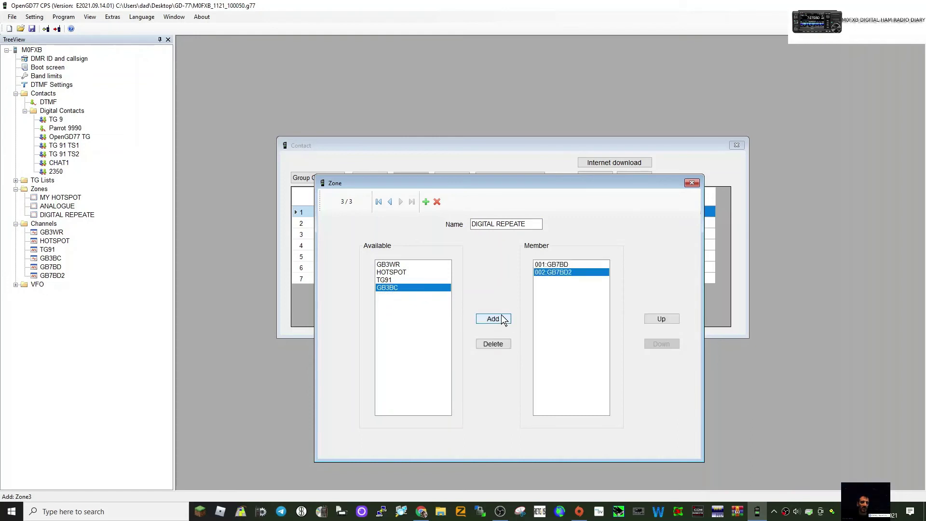
{"action": "left_click", "coordinate": [691, 184]}
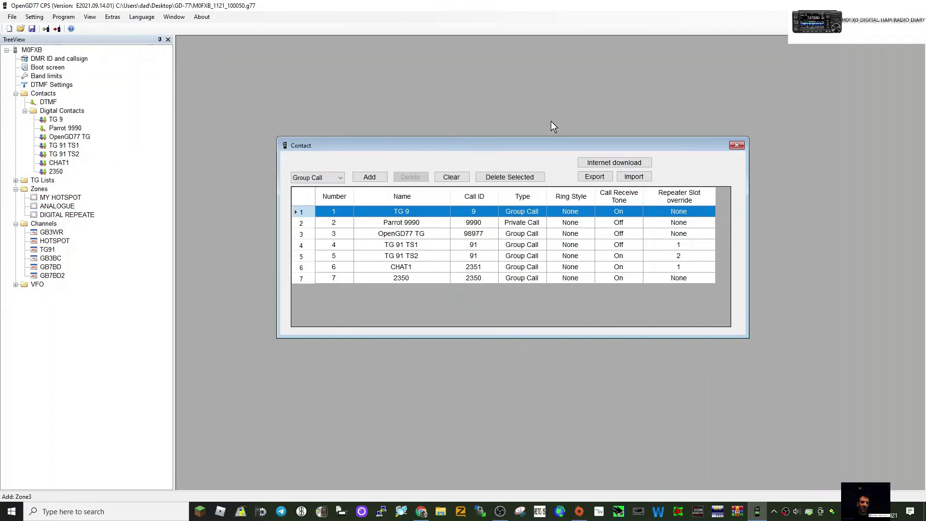
{"action": "left_click", "coordinate": [41, 19]}
{"action": "mouse_move", "coordinate": [59, 19]}
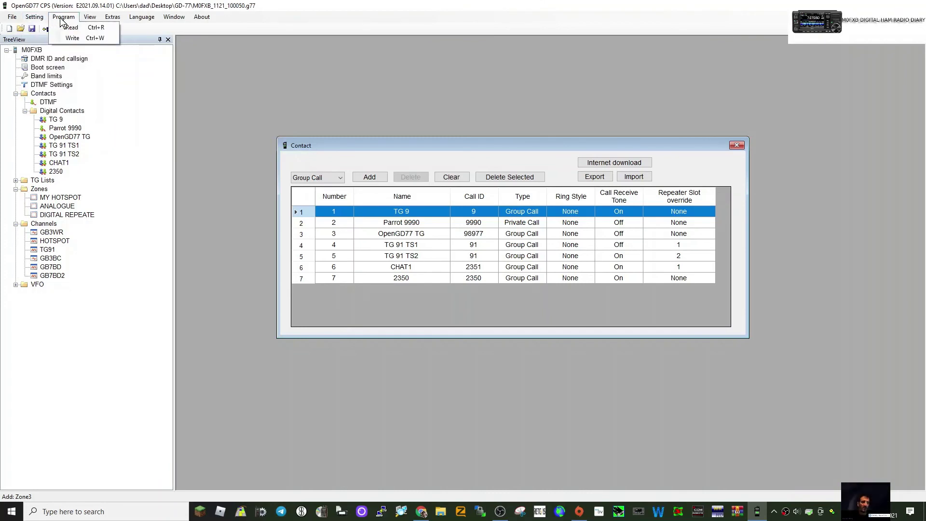
{"action": "left_click", "coordinate": [70, 39]}
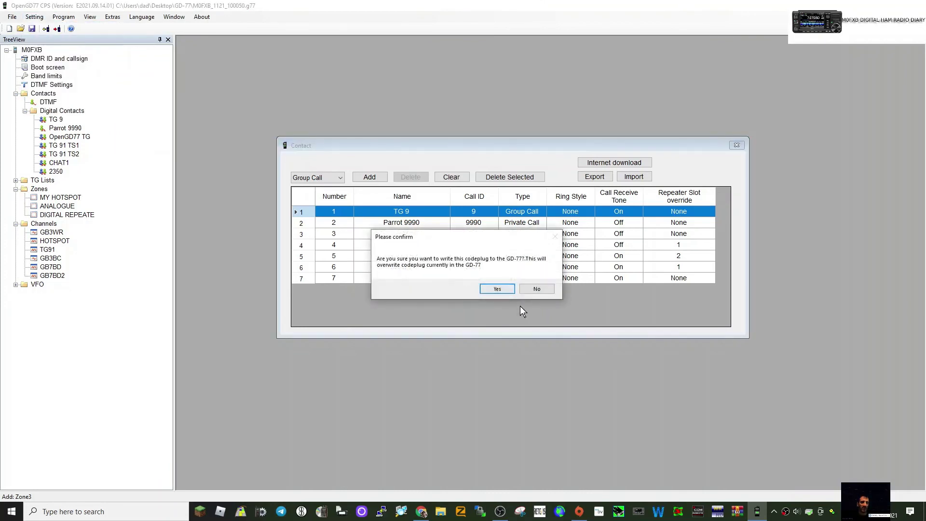
{"action": "left_click", "coordinate": [498, 289]}
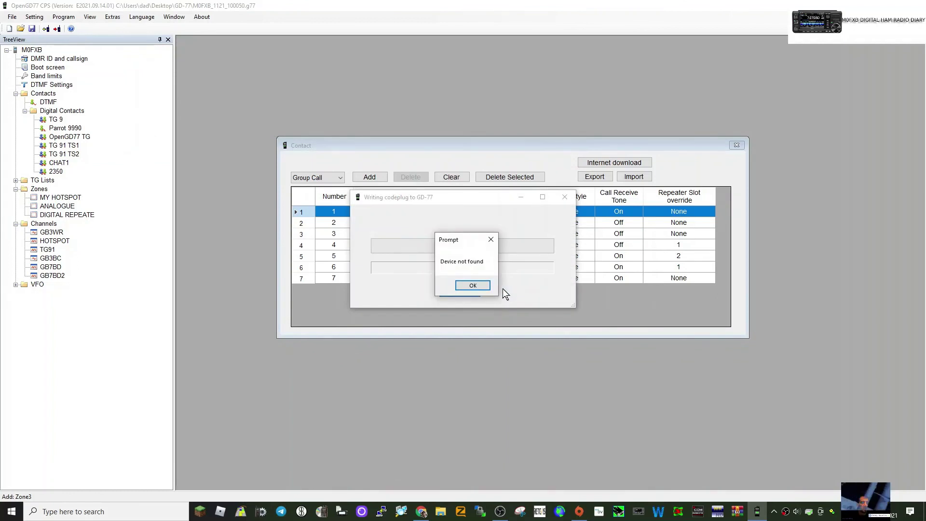
{"action": "left_click", "coordinate": [473, 284]}
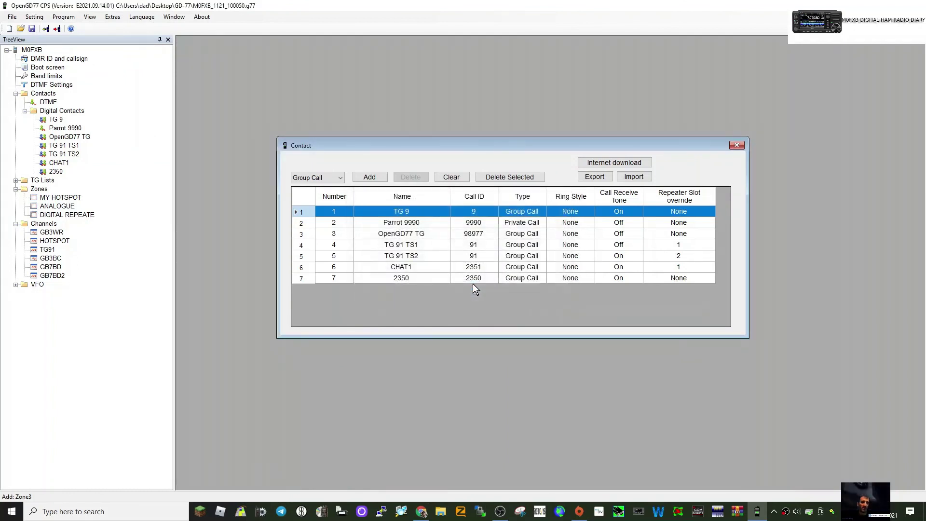